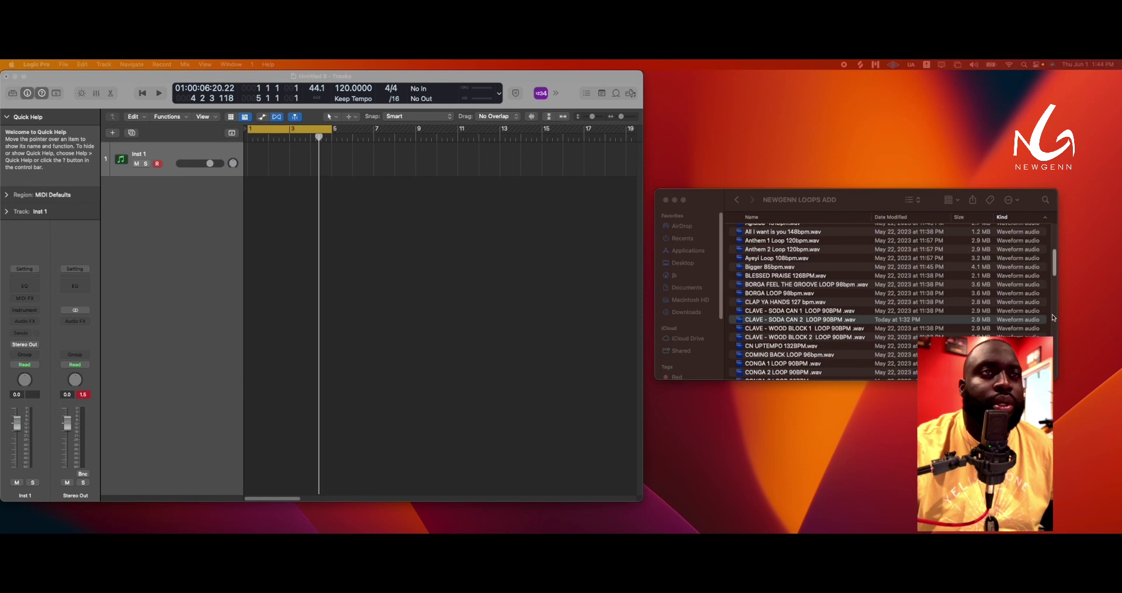
# - Preview the SHEKERE 1 SWING LOOP 90BPM file in Finder with Quick Look
pyautogui.click(1055, 272)
pyautogui.press('s')
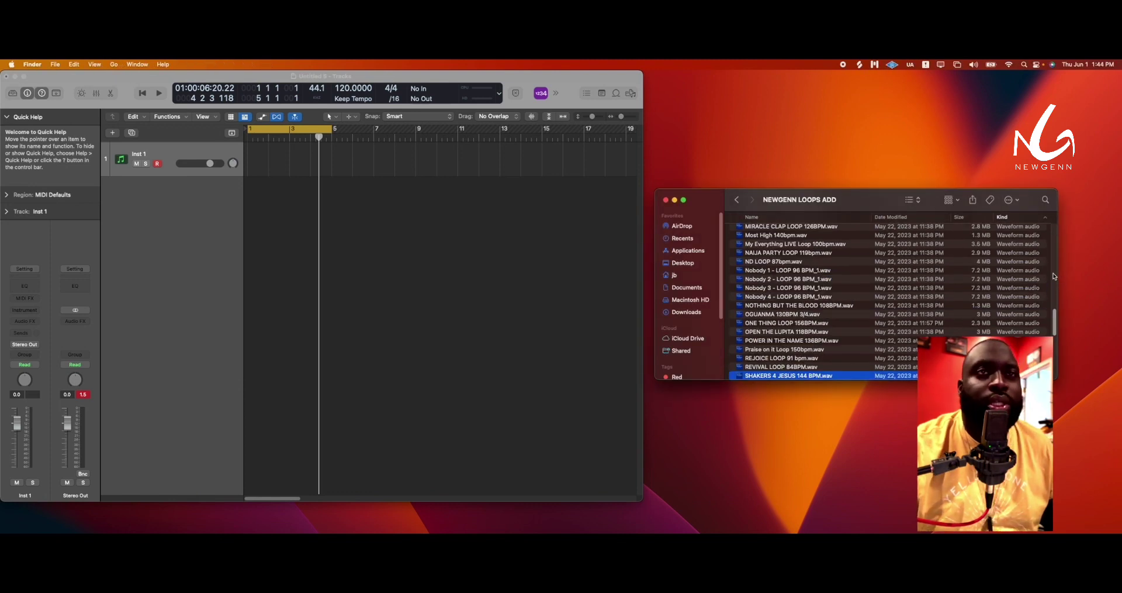
pyautogui.moveTo(1056, 315); pyautogui.dragTo(1057, 325)
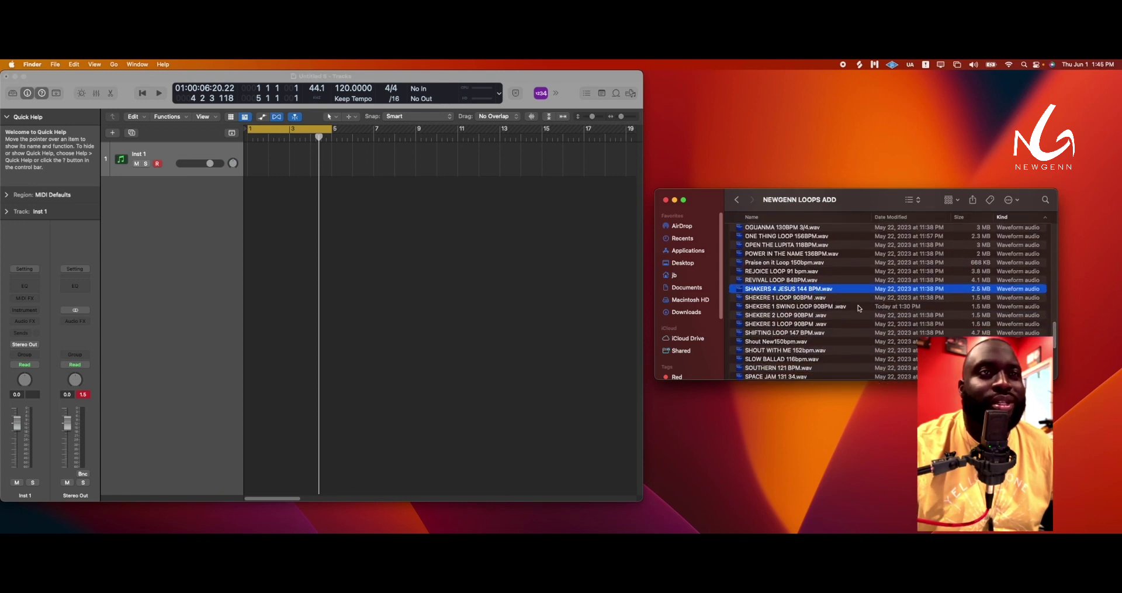
pyautogui.click(762, 307)
pyautogui.press('space')
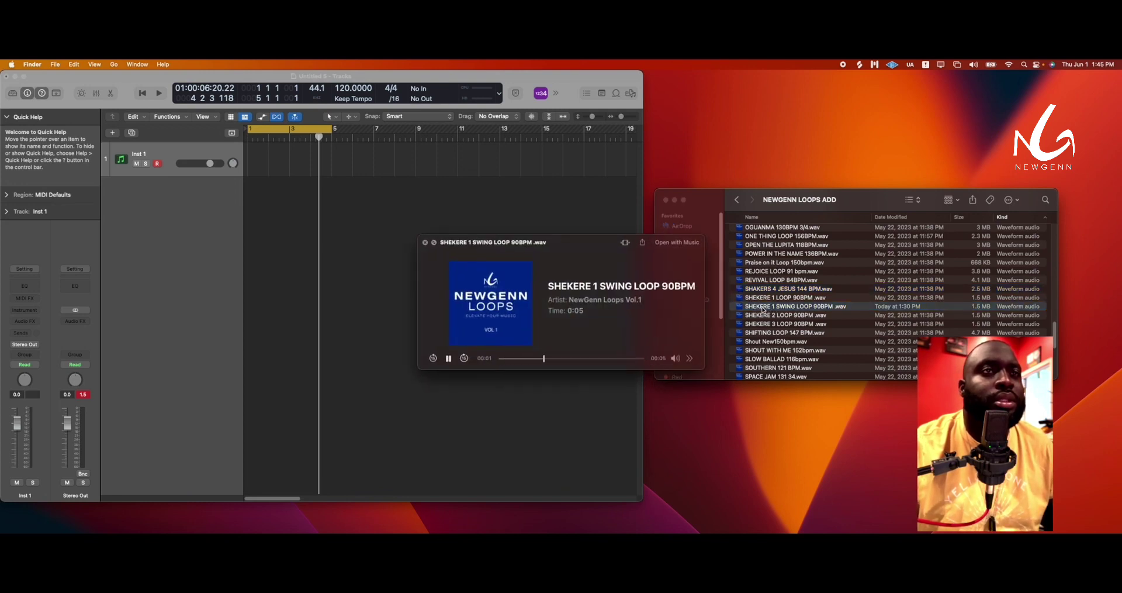
pyautogui.press('space')
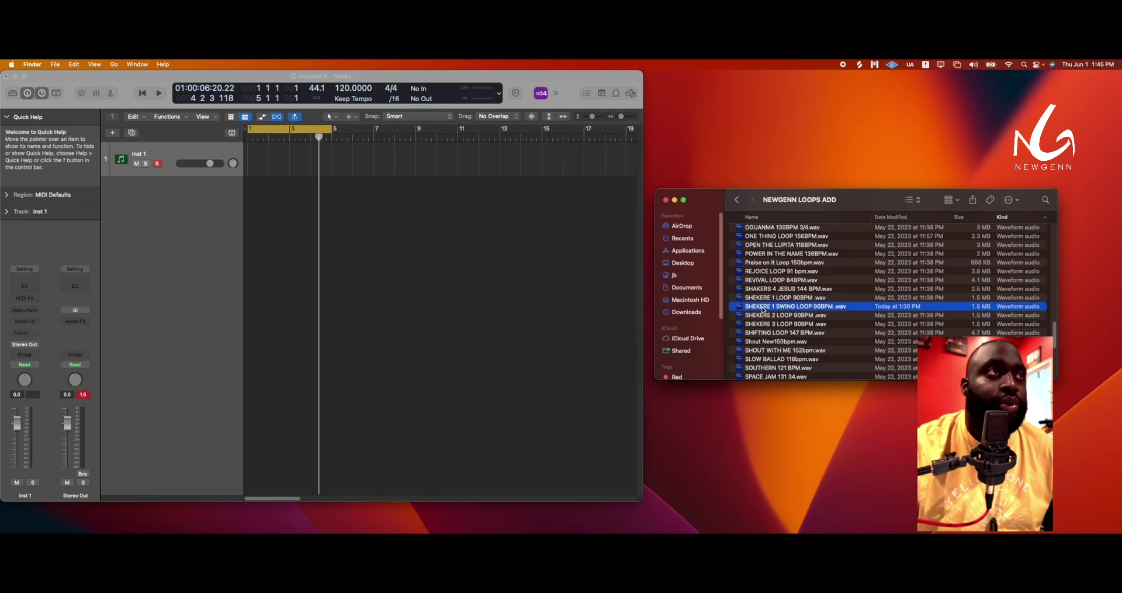
# - Set the Logic project tempo to 90 BPM
pyautogui.doubleClick(348, 89)
pyautogui.write('90')
pyautogui.press('Return')
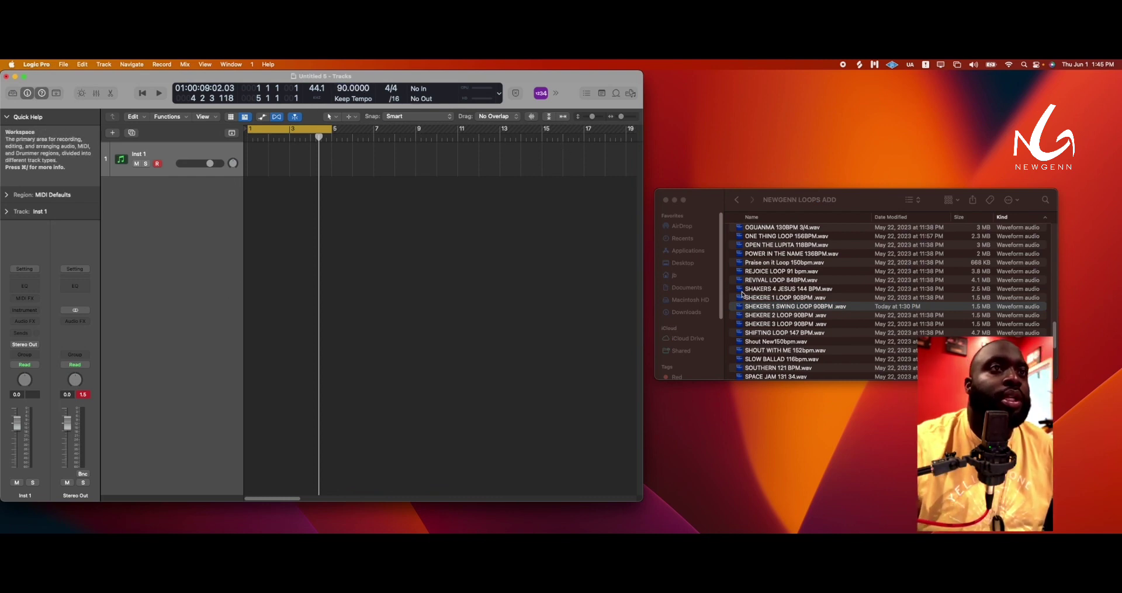
# - Add the SHEKERE 1 SWING LOOP 90BPM file as a new track starting at bar 1
pyautogui.moveTo(774, 311); pyautogui.dragTo(252, 231)
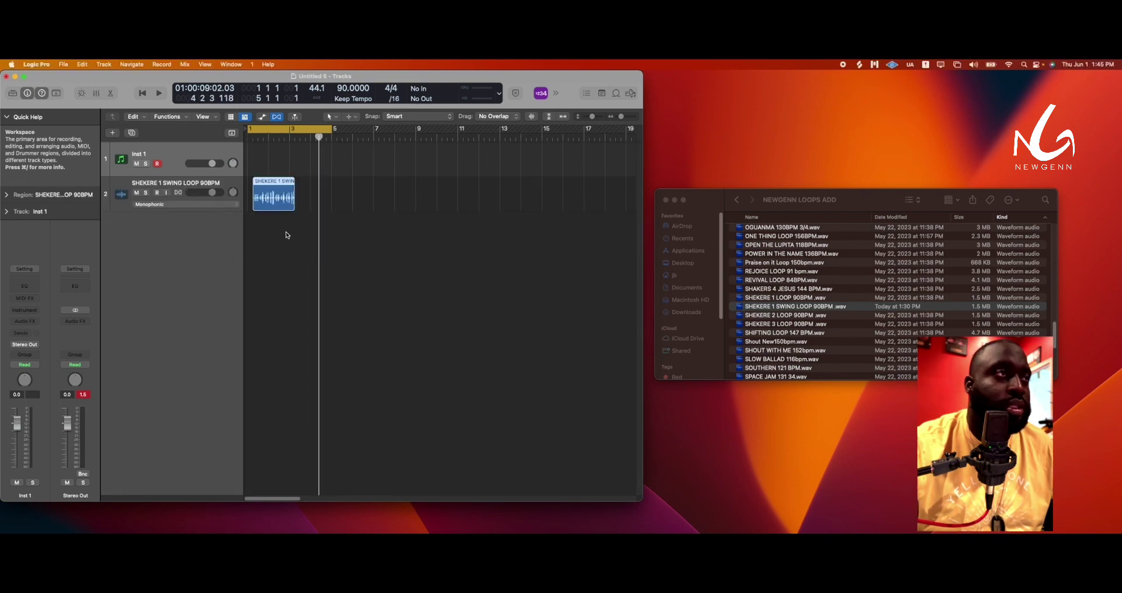
pyautogui.press('space')
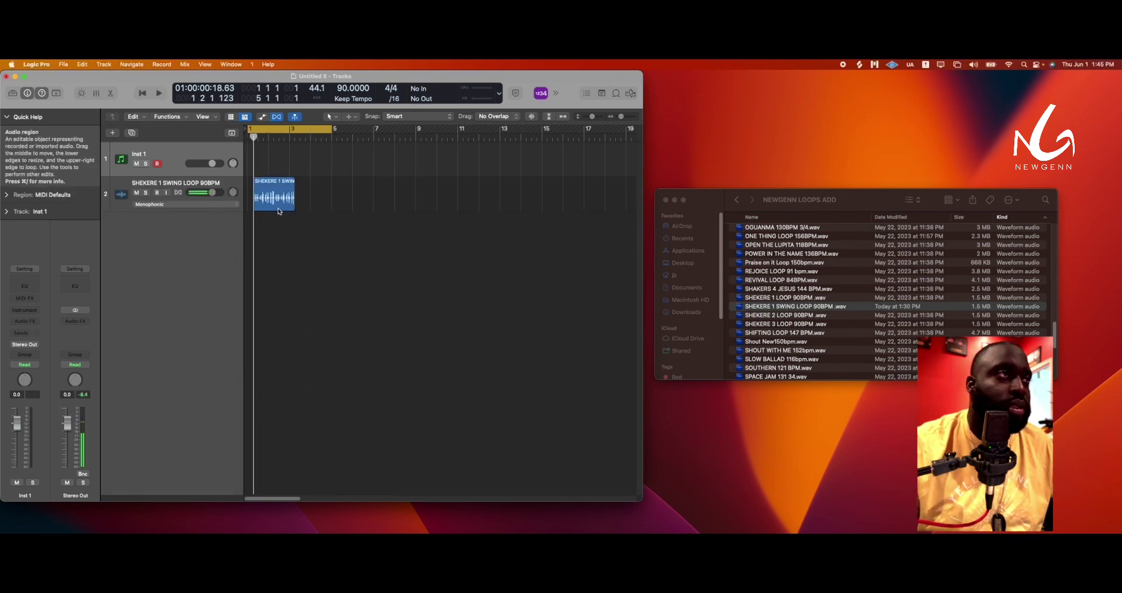
pyautogui.moveTo(279, 211); pyautogui.dragTo(266, 207)
# - Loop the shekere region out to about bar 19 and play it back
pyautogui.press('space')
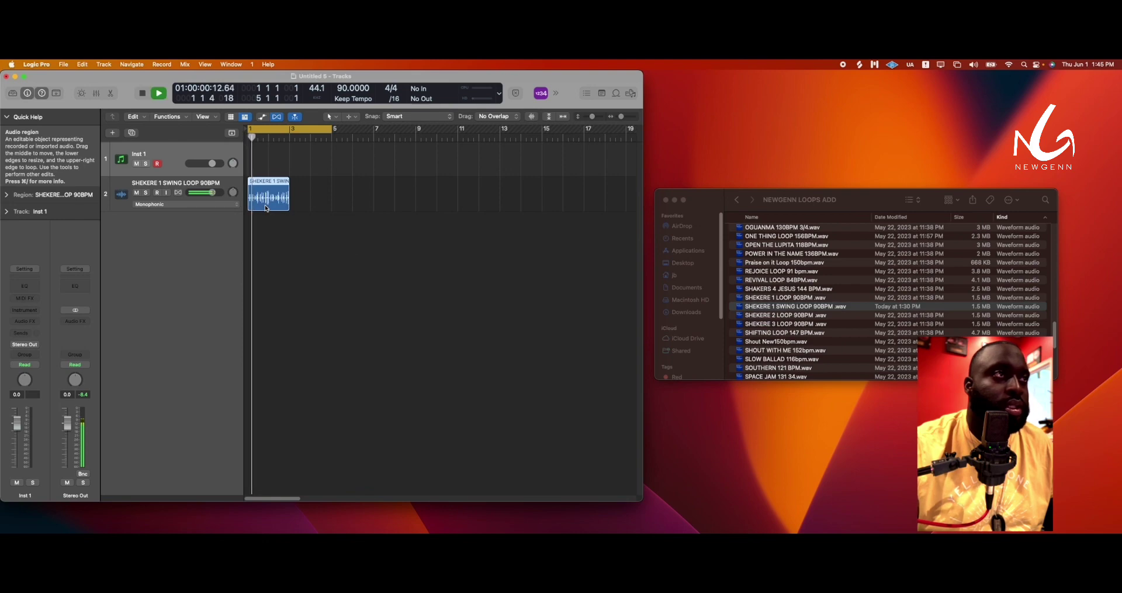
pyautogui.press('l')
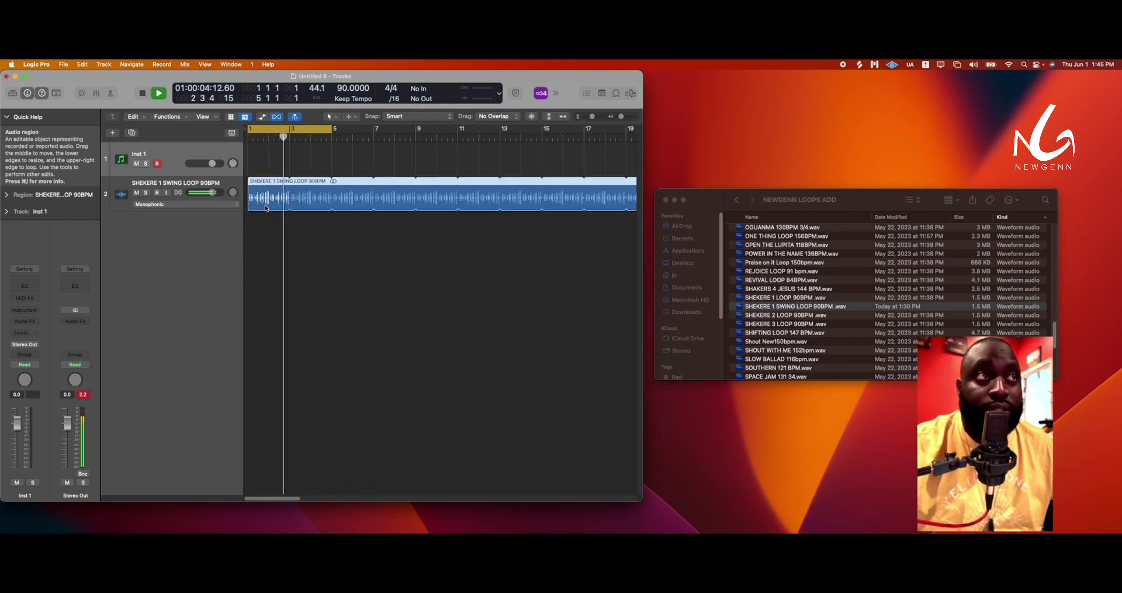
pyautogui.press('space')
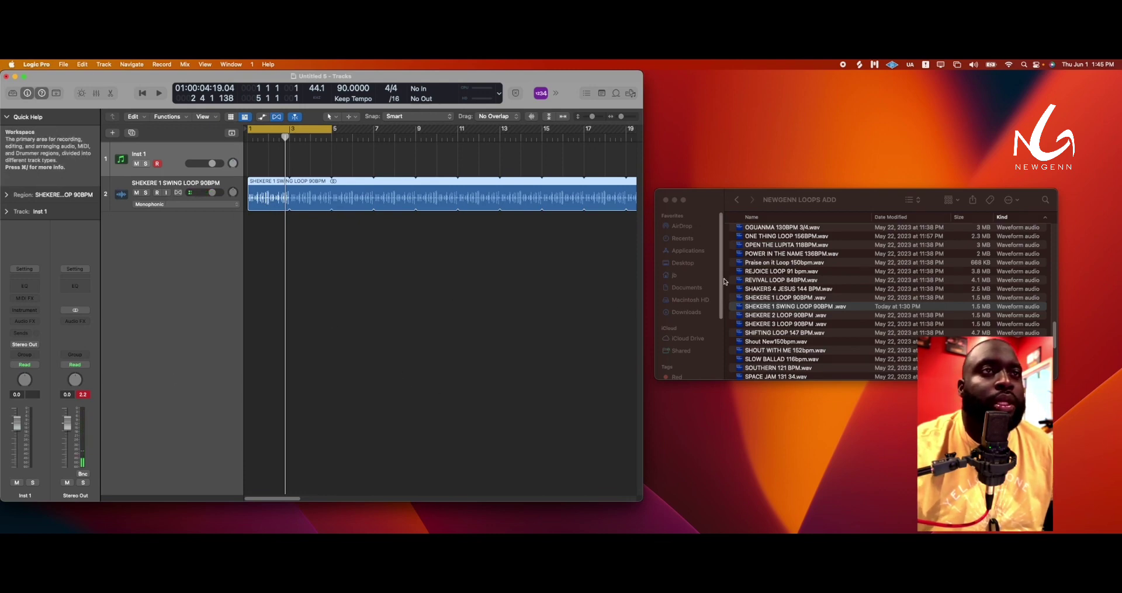
pyautogui.moveTo(1056, 333); pyautogui.dragTo(1054, 274)
pyautogui.press('c')
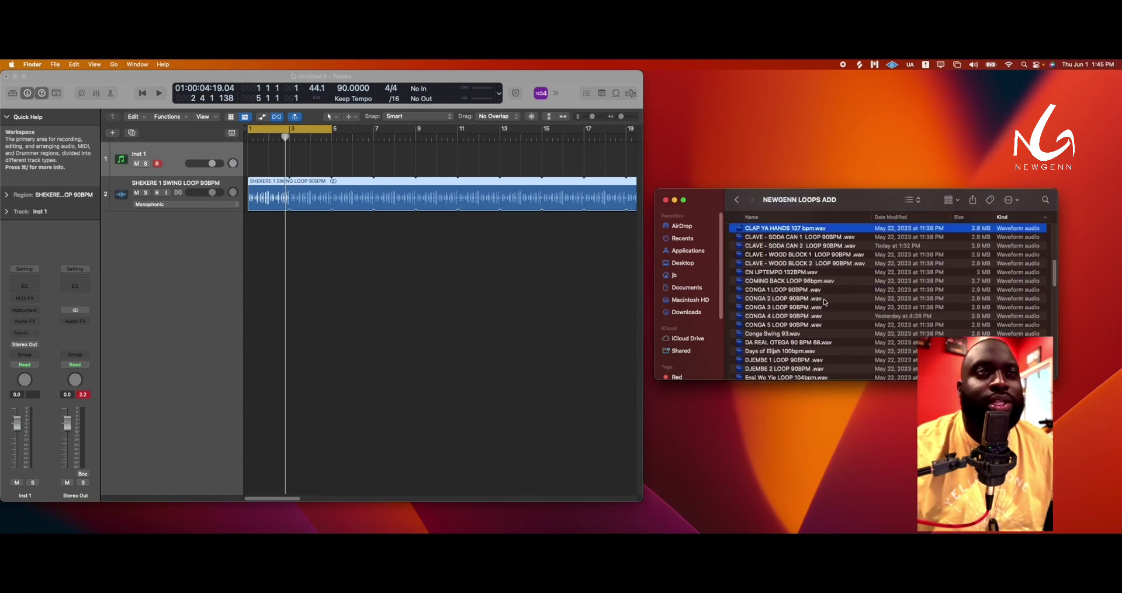
# - Preview the CONGA 2 LOOP 90BPM file in Finder
pyautogui.click(770, 298)
pyautogui.press('space')
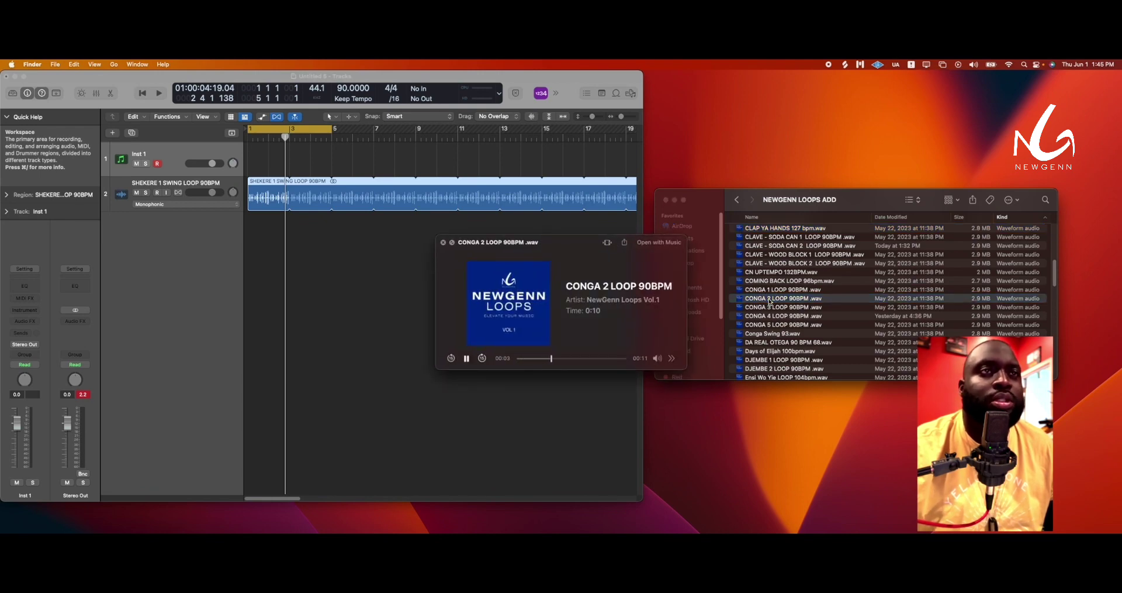
pyautogui.press('space')
# - Add the conga loop as a third track at bar 1 and play the project
pyautogui.moveTo(765, 300); pyautogui.dragTo(246, 271)
pyautogui.press('space')
pyautogui.click(306, 268)
pyautogui.press('space')
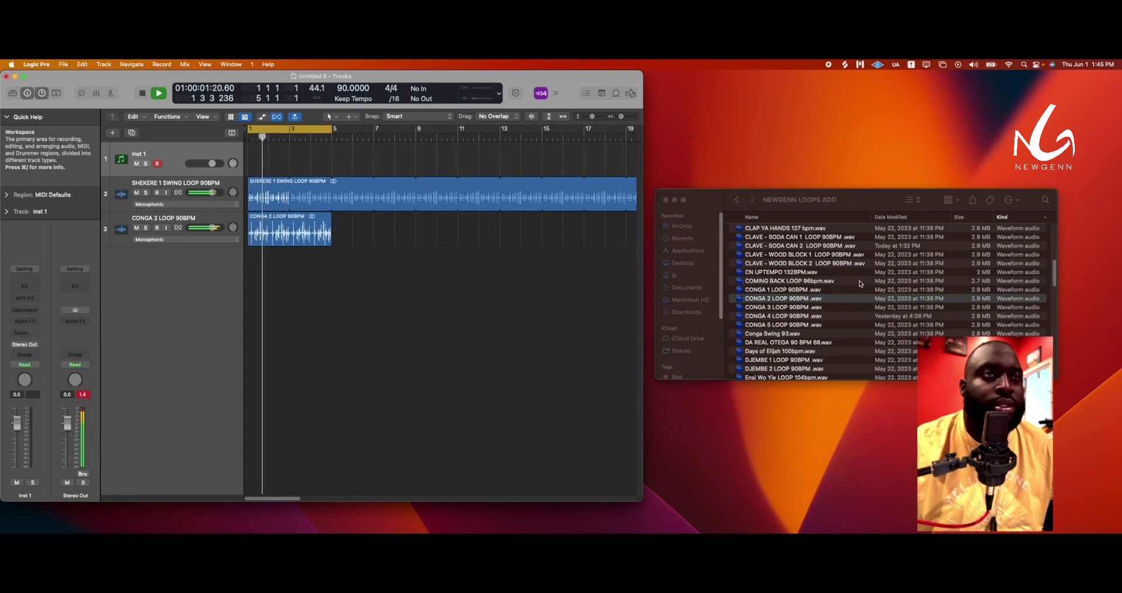
pyautogui.press('space')
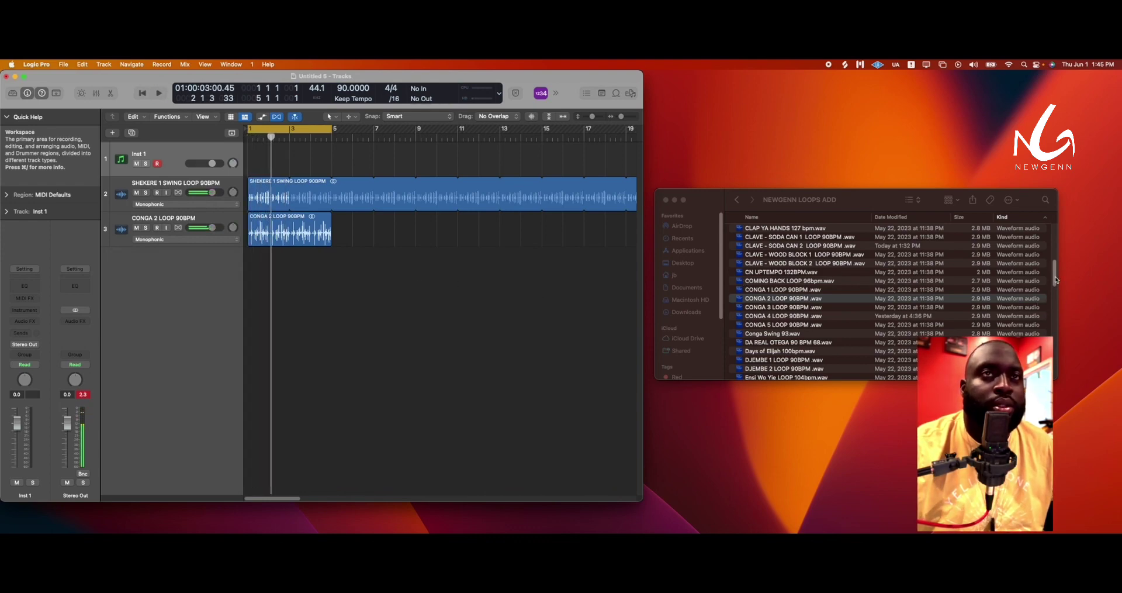
# - Preview the CLAVE - WOOD BLOCK 2 loop in Finder
pyautogui.click(1055, 280)
pyautogui.scroll(3, 768, 304)
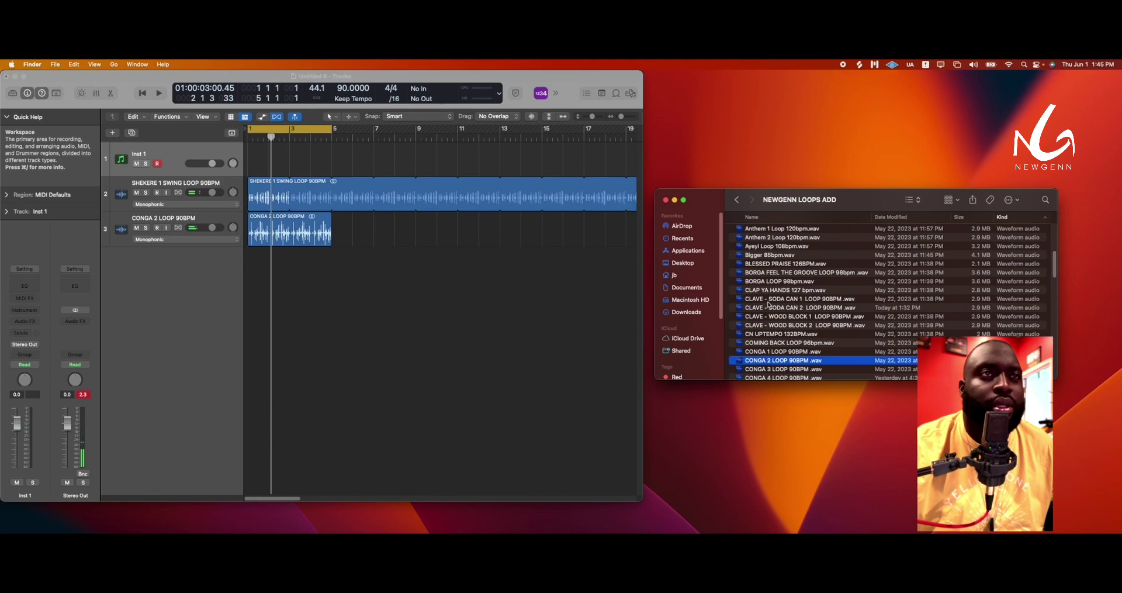
pyautogui.click(756, 326)
pyautogui.press('space')
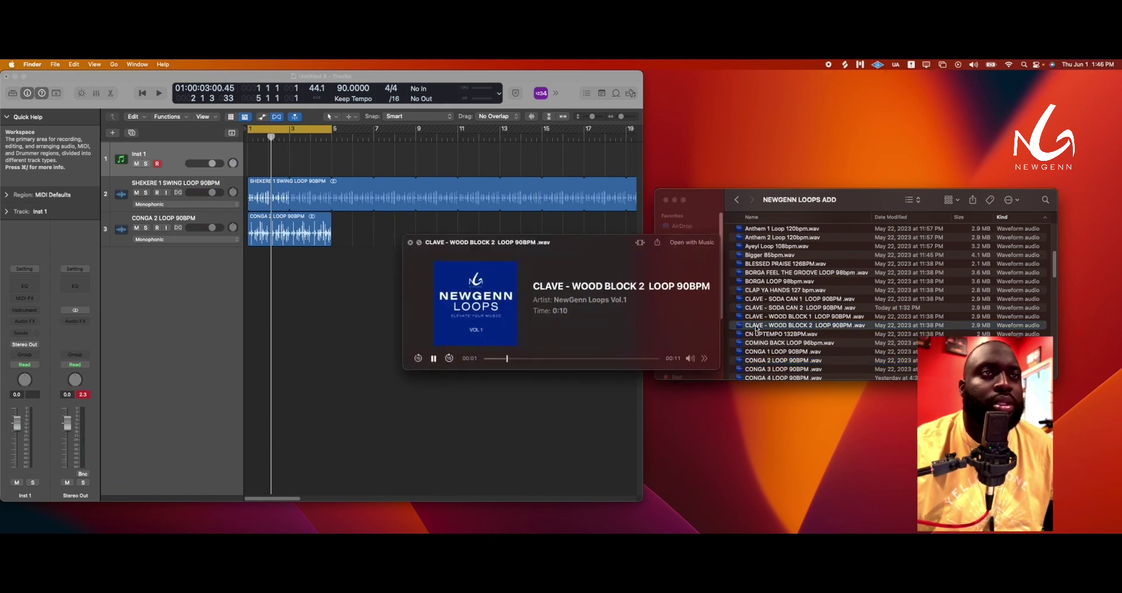
pyautogui.press('space')
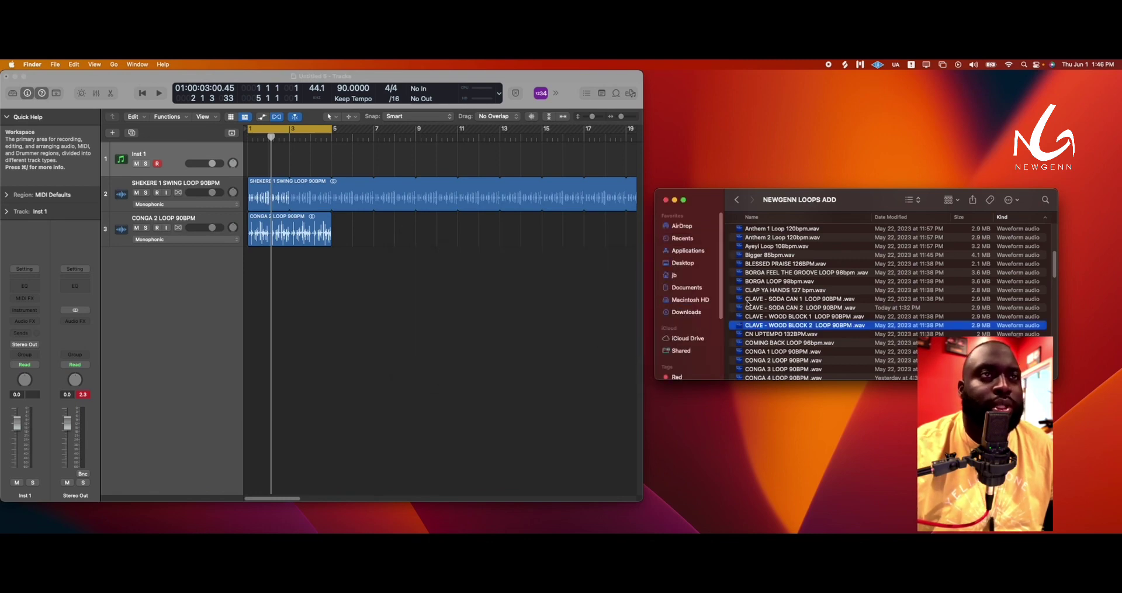
# - Preview CLAVE - SODA CAN 2 LOOP 90BPM and add it as a fourth track at bar 1
pyautogui.click(755, 308)
pyautogui.press('space')
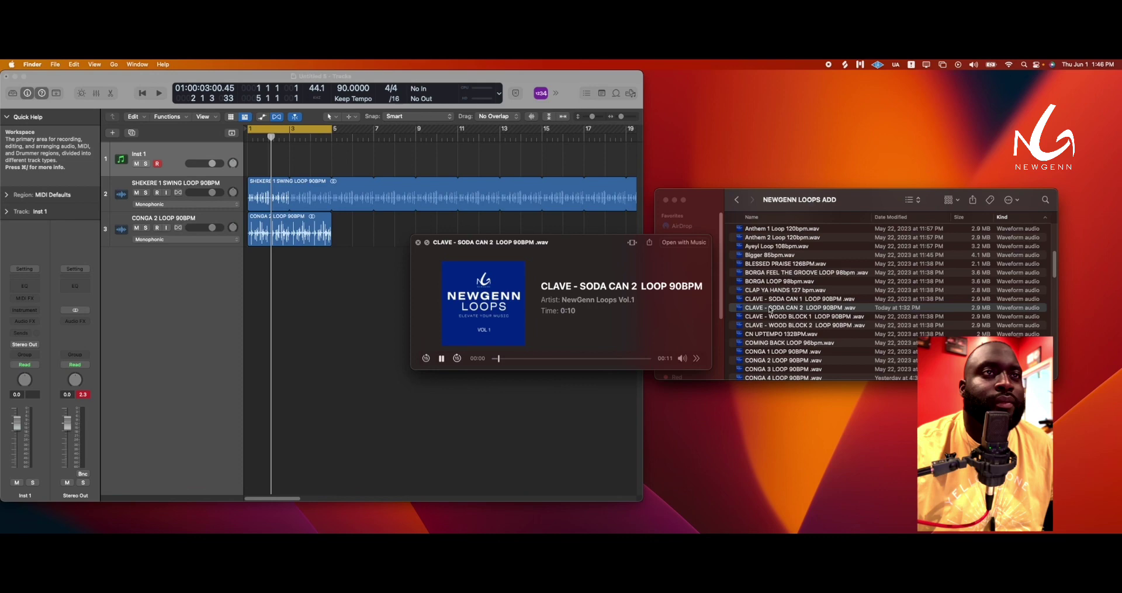
pyautogui.press('space')
pyautogui.moveTo(754, 308); pyautogui.dragTo(249, 282)
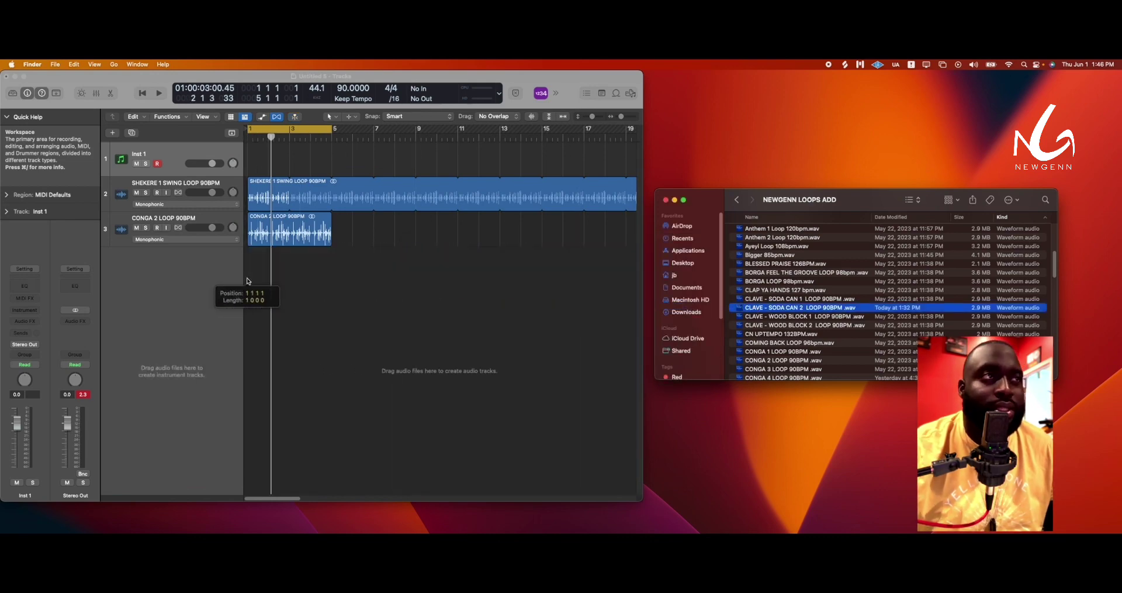
pyautogui.press('space')
pyautogui.press('space')
pyautogui.click(297, 301)
pyautogui.press('space')
# - Loop the CONGA 2 and CLAVE regions to about bar 19, then select all three audio tracks
pyautogui.moveTo(334, 327); pyautogui.dragTo(302, 246)
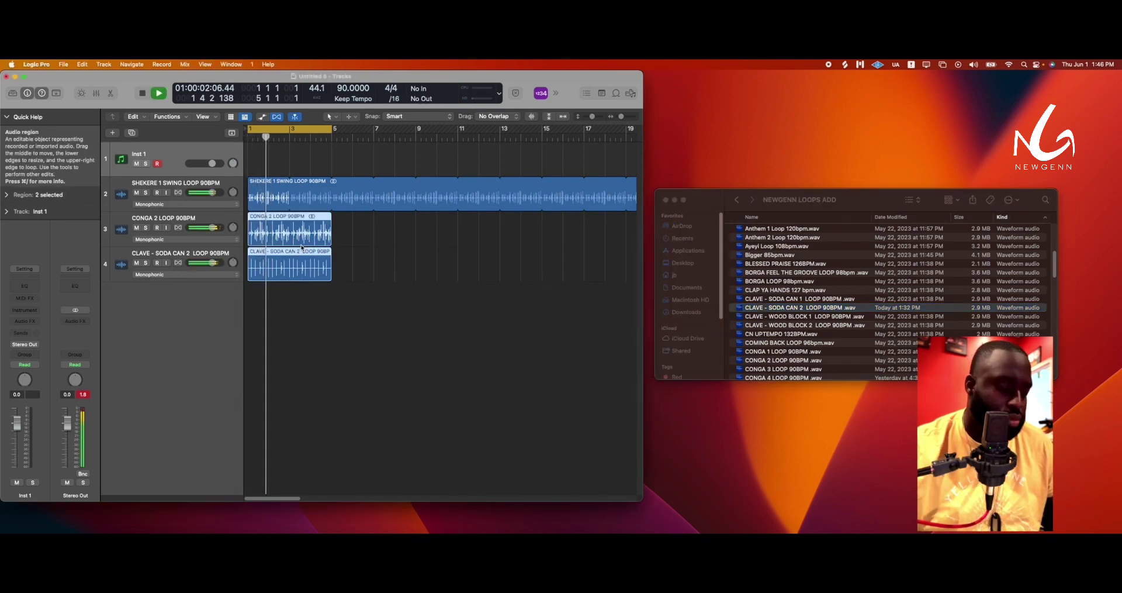
pyautogui.press('l')
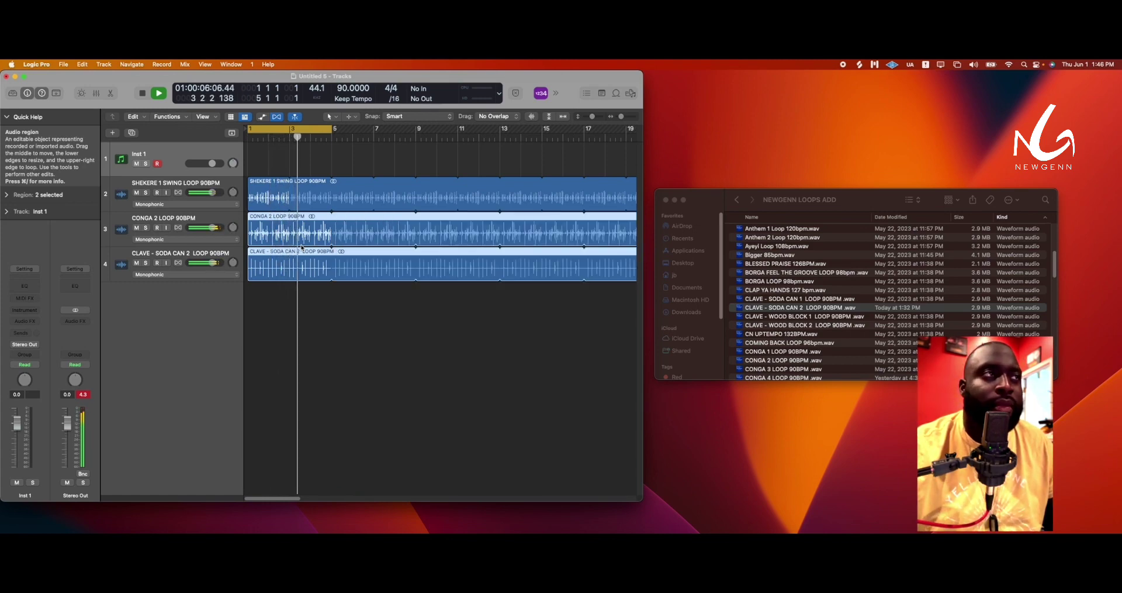
pyautogui.press('space')
pyautogui.click(152, 199)
pyautogui.press('super+a')
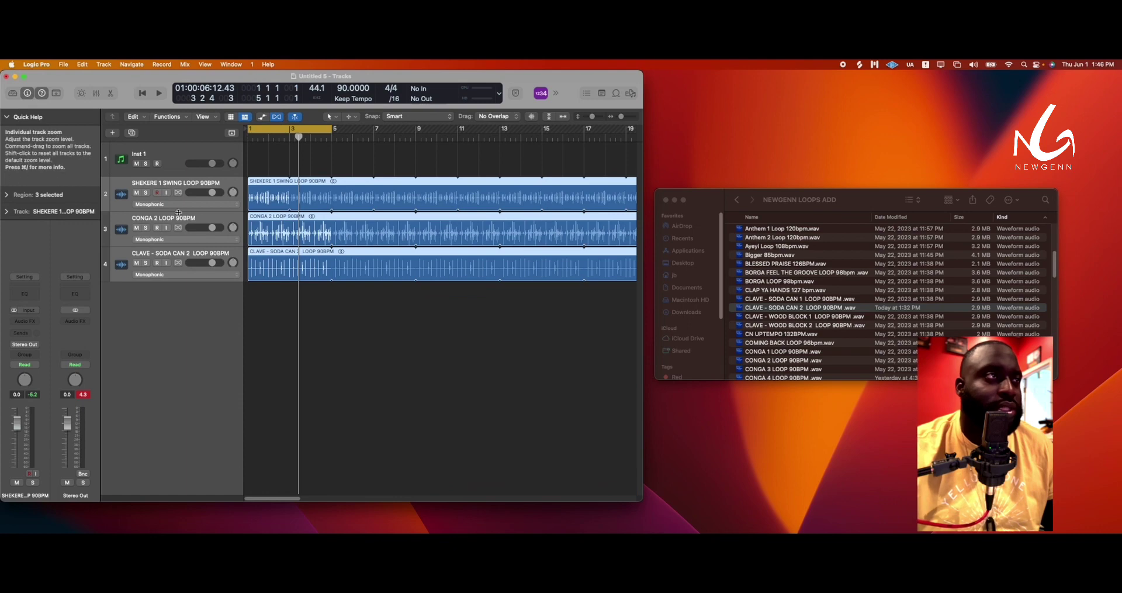
# - Switch the shekere, conga and clave tracks to Flex Time – Rhythmic and listen back
pyautogui.click(180, 204)
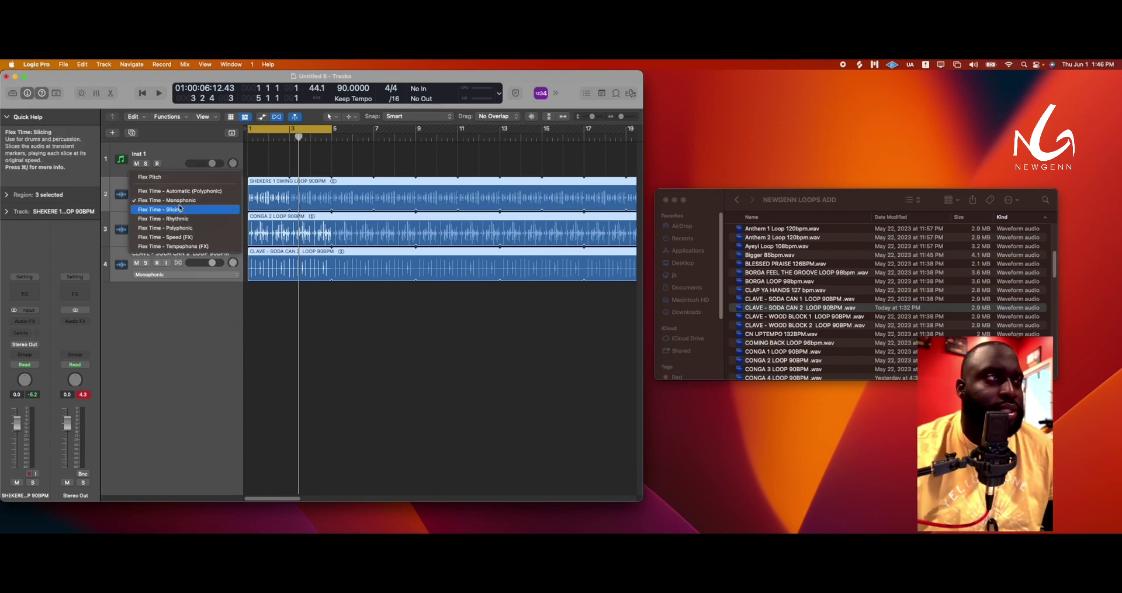
pyautogui.click(192, 222)
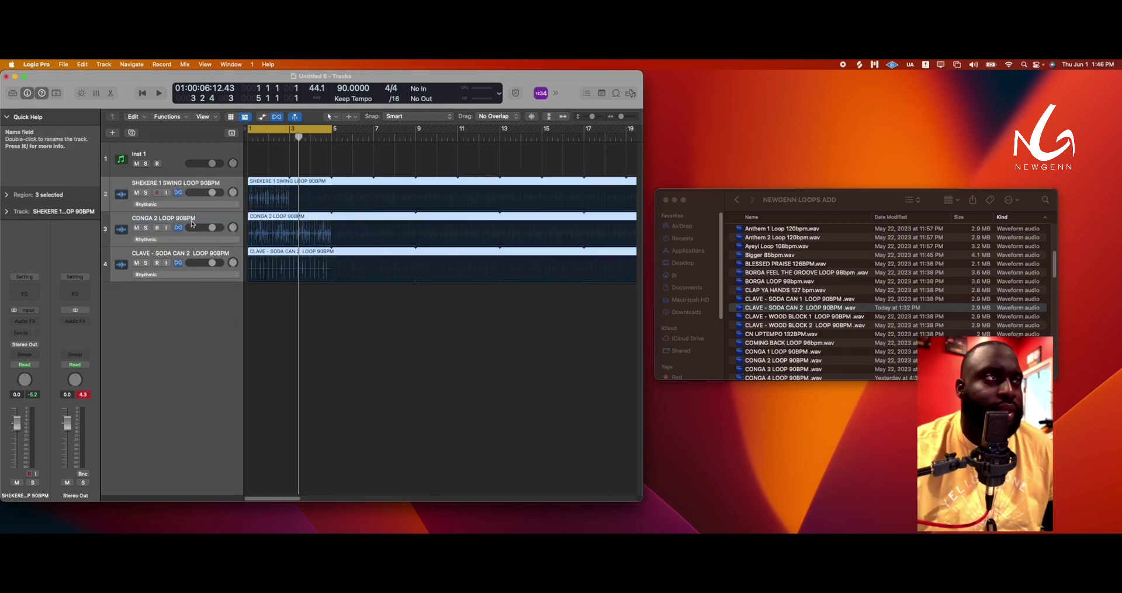
pyautogui.press('space')
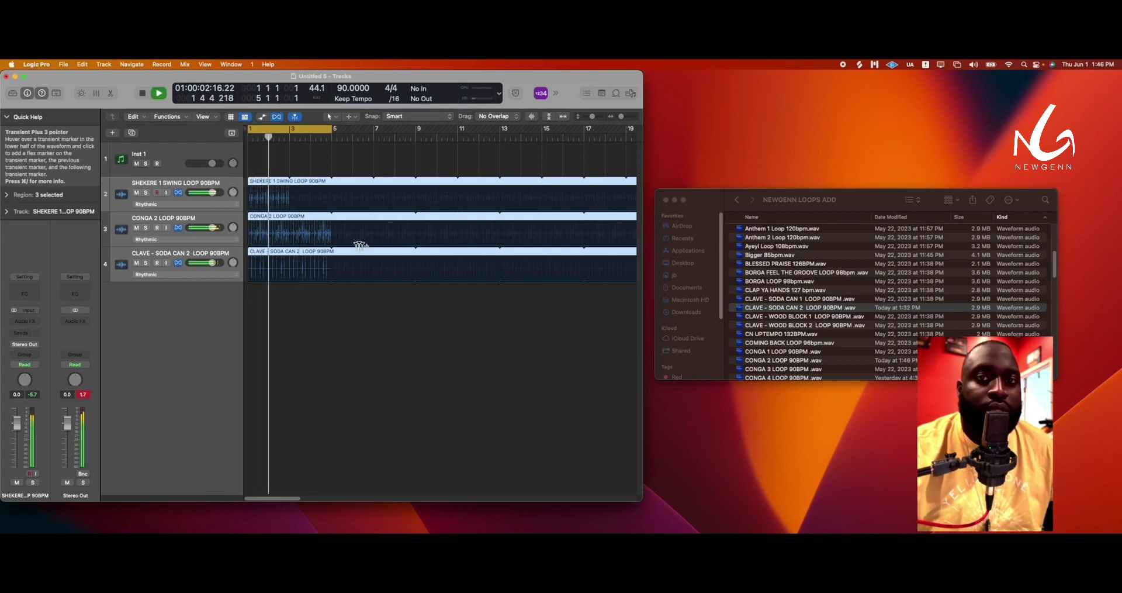
pyautogui.press('space')
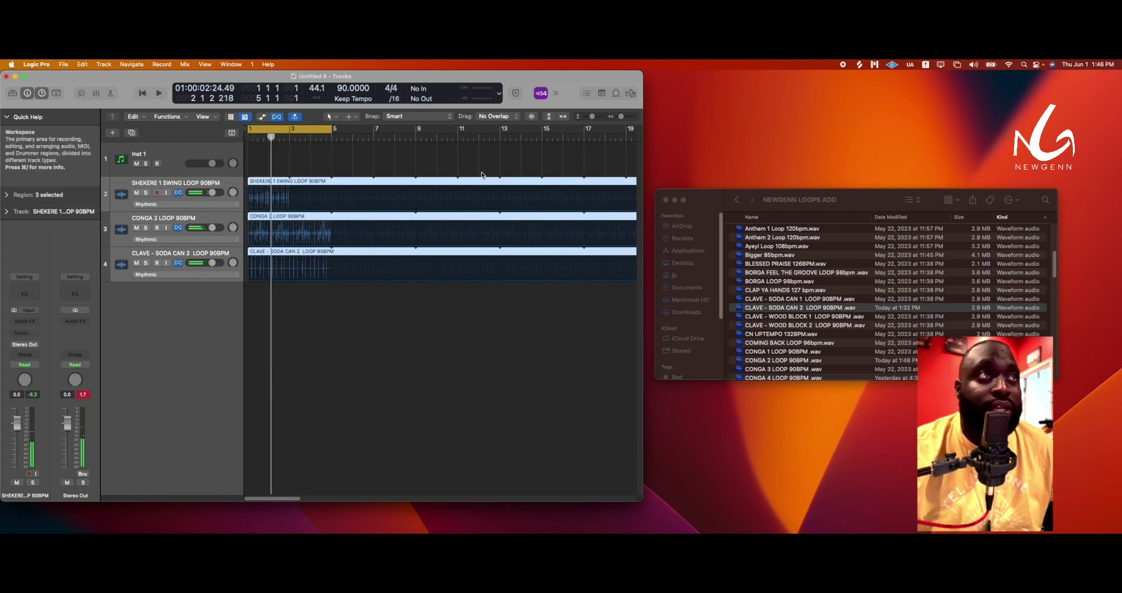
# - Audition the flexed loops at faster tempos around 136–138 BPM
pyautogui.moveTo(340, 89); pyautogui.dragTo(355, 64)
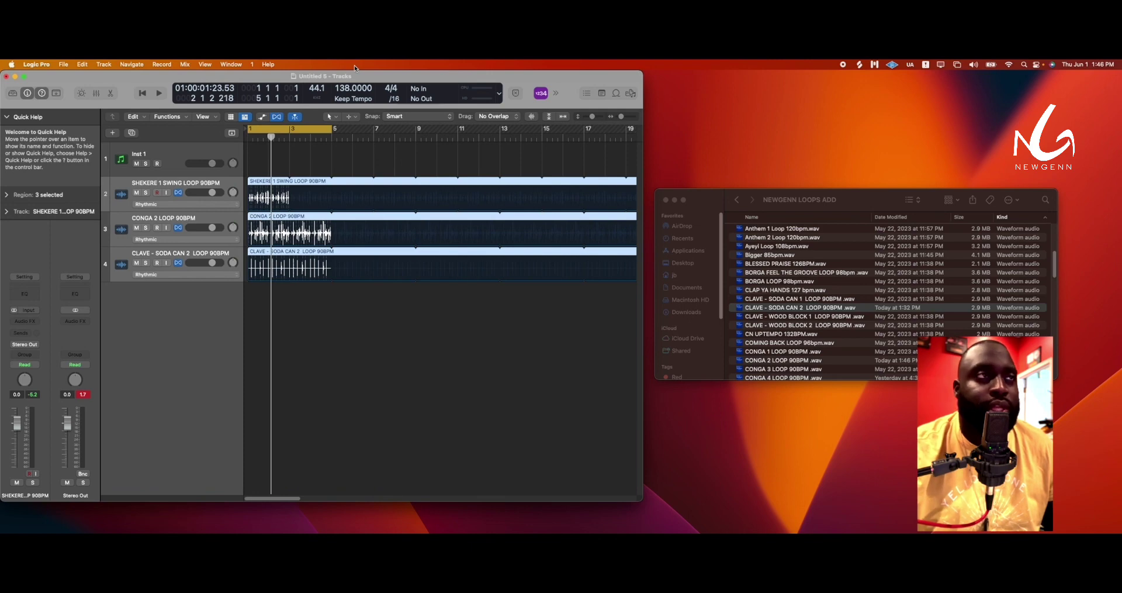
pyautogui.press('space')
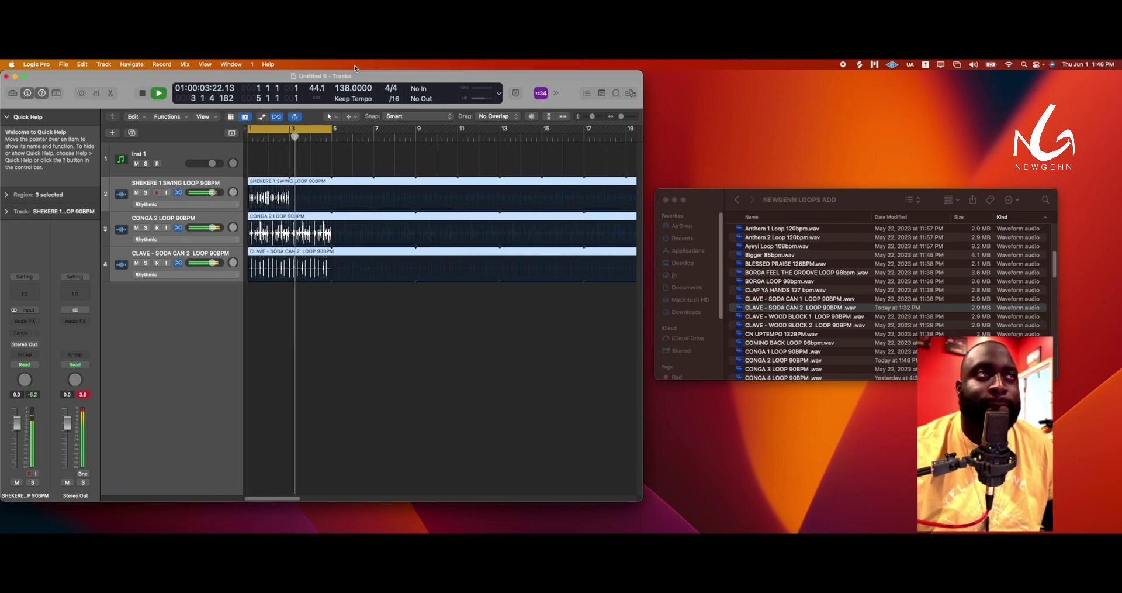
pyautogui.press('space')
pyautogui.moveTo(339, 89); pyautogui.dragTo(349, 92)
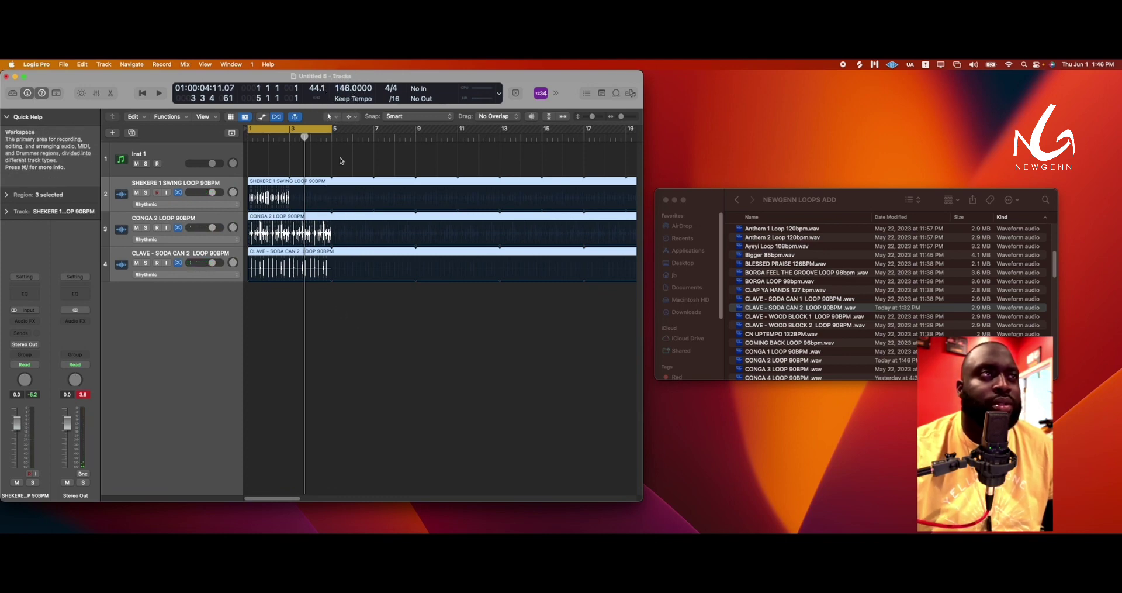
# - Enter 120 BPM as the project tempo and play the loops at that speed
pyautogui.doubleClick(343, 88)
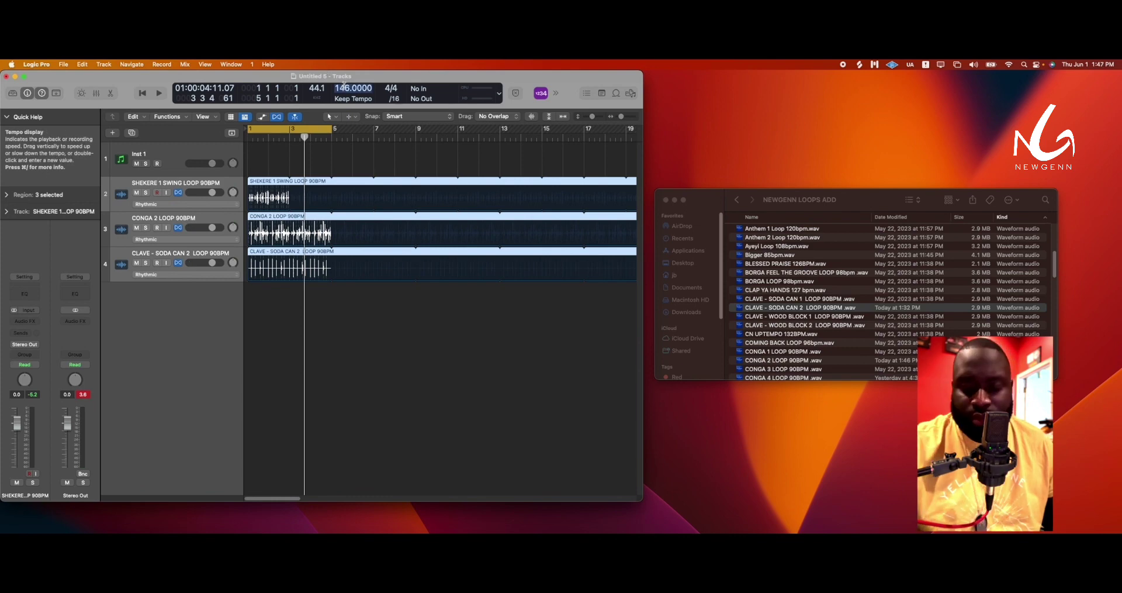
pyautogui.write('120')
pyautogui.press('Return')
pyautogui.press('Return')
pyautogui.press('space')
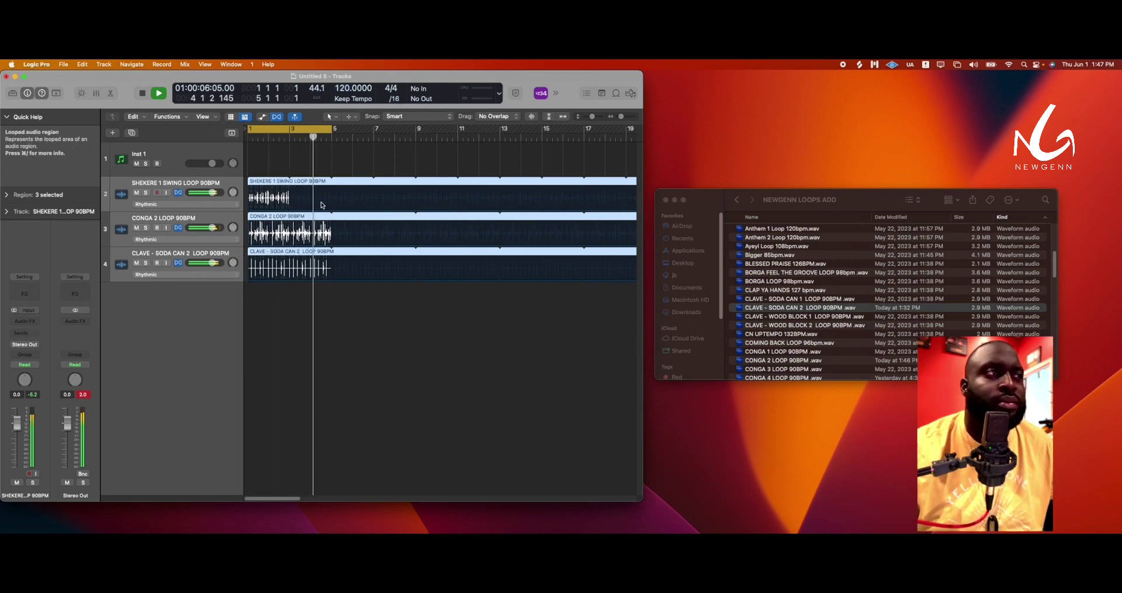
pyautogui.press('space')
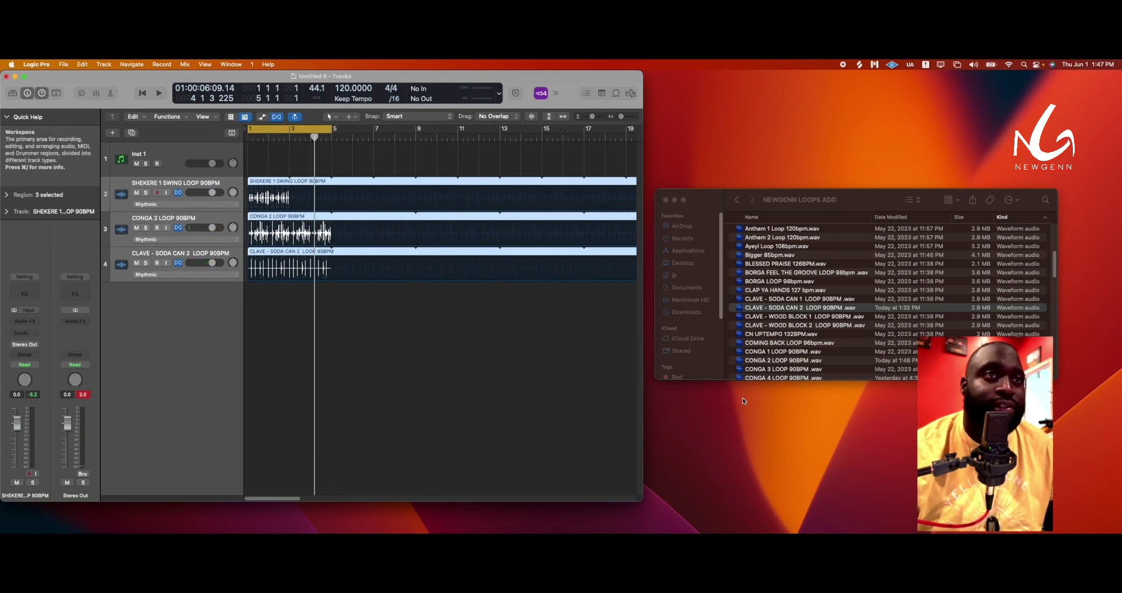
# - Select and Quick Look preview Nobody 3 - LOOP 96 BPM_1.wav in Finder
pyautogui.moveTo(1056, 264); pyautogui.dragTo(1045, 323)
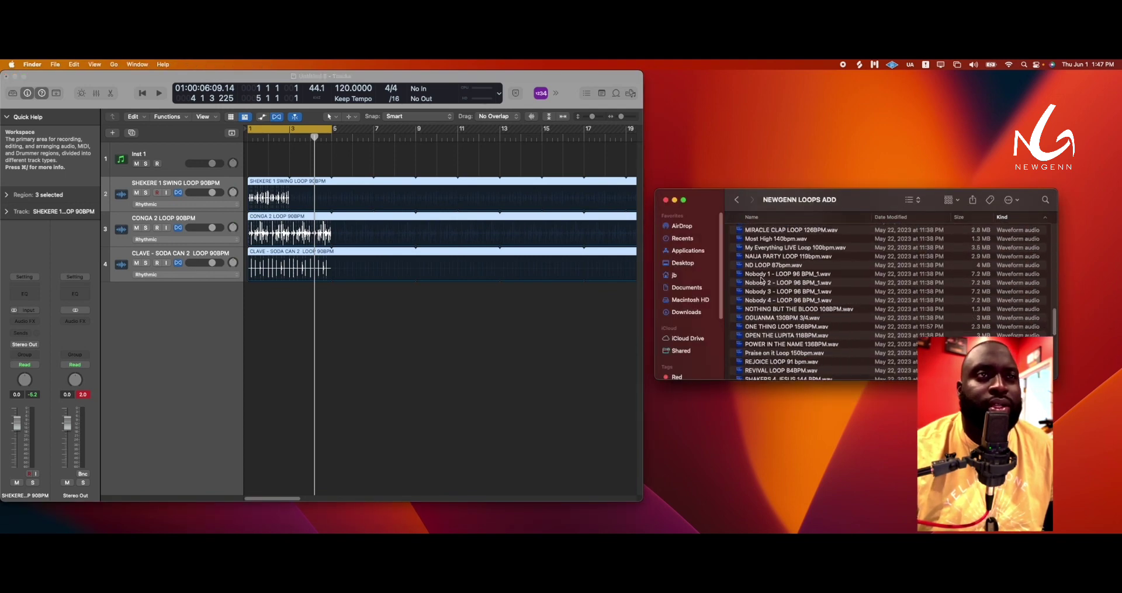
pyautogui.click(790, 291)
pyautogui.press('space')
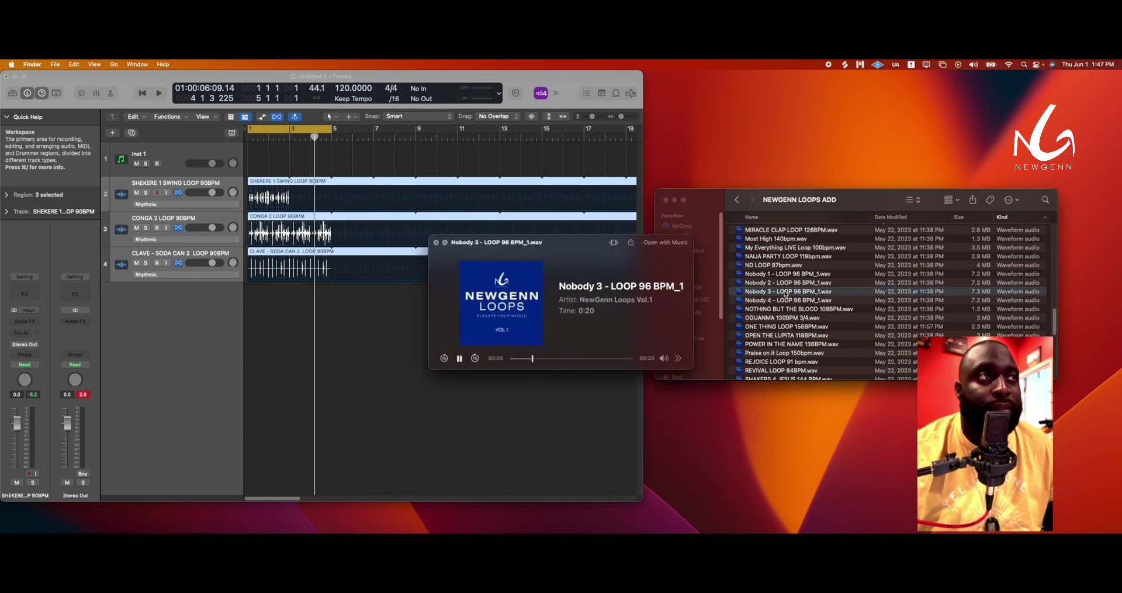
pyautogui.press('space')
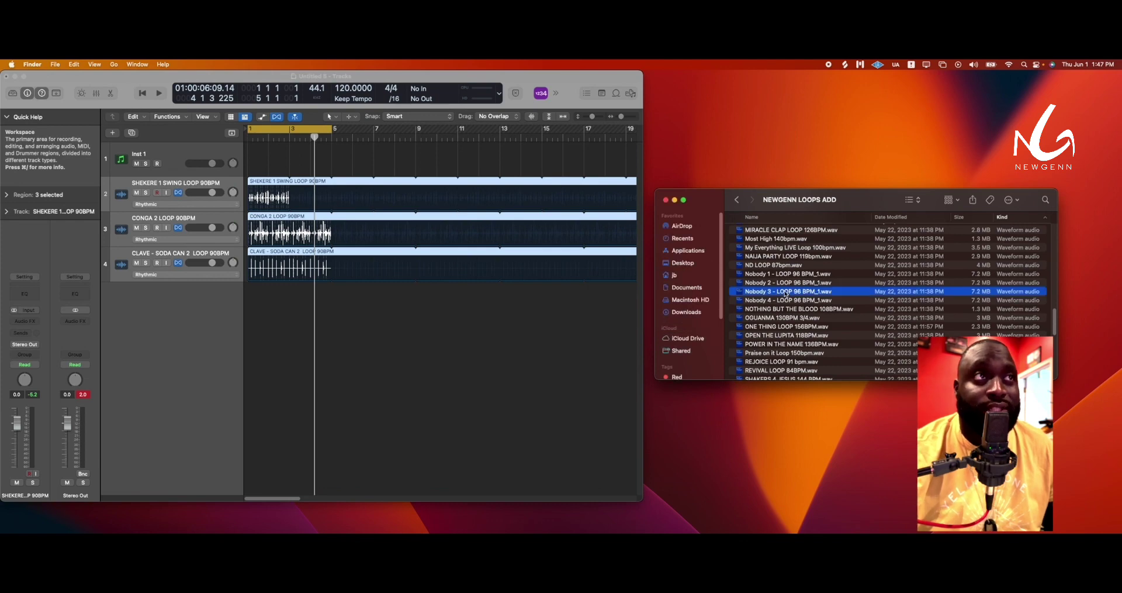